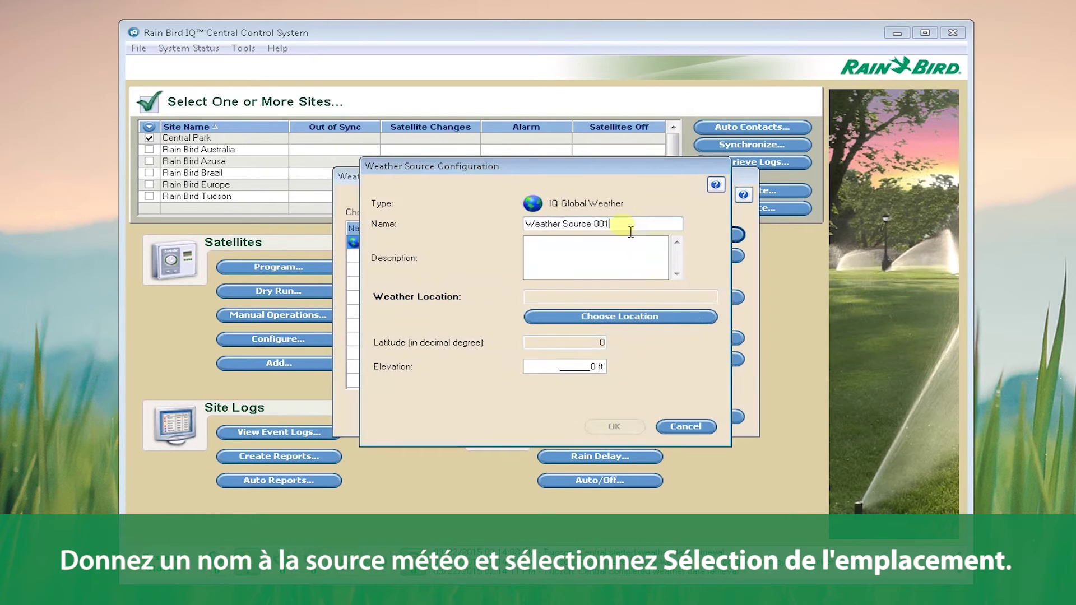
- Rename the new weather source from 'Weather Source 001' to 'South Tucson'
{"action": "type", "text": "South Tucson"}
{"action": "left_click", "coordinate": [620, 325]}
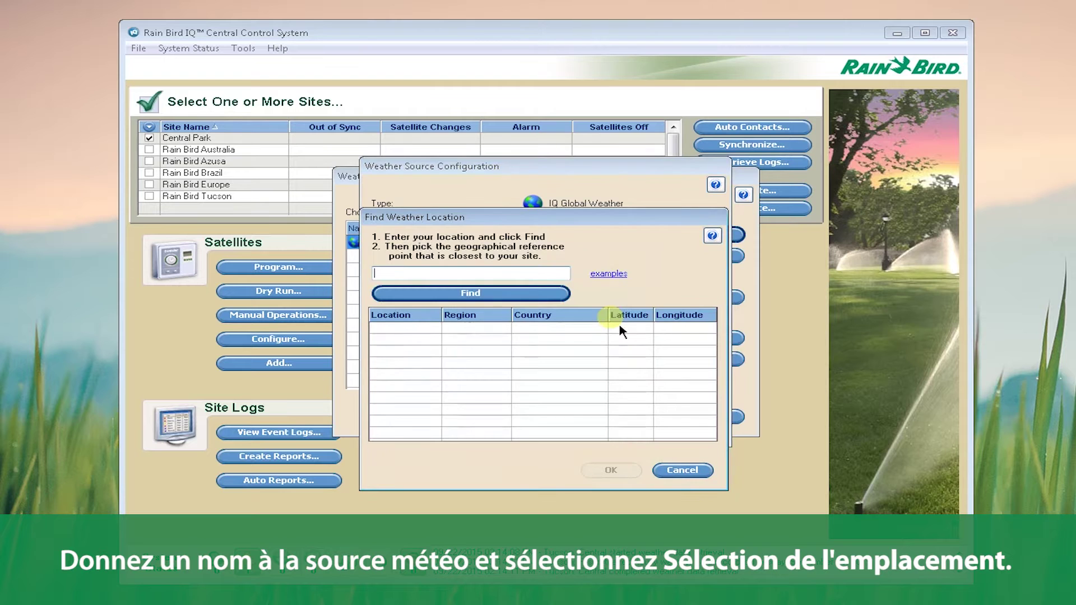
- Search ZIP code 85756 and set Littletown, Arizona as the weather location
{"action": "left_click", "coordinate": [614, 279]}
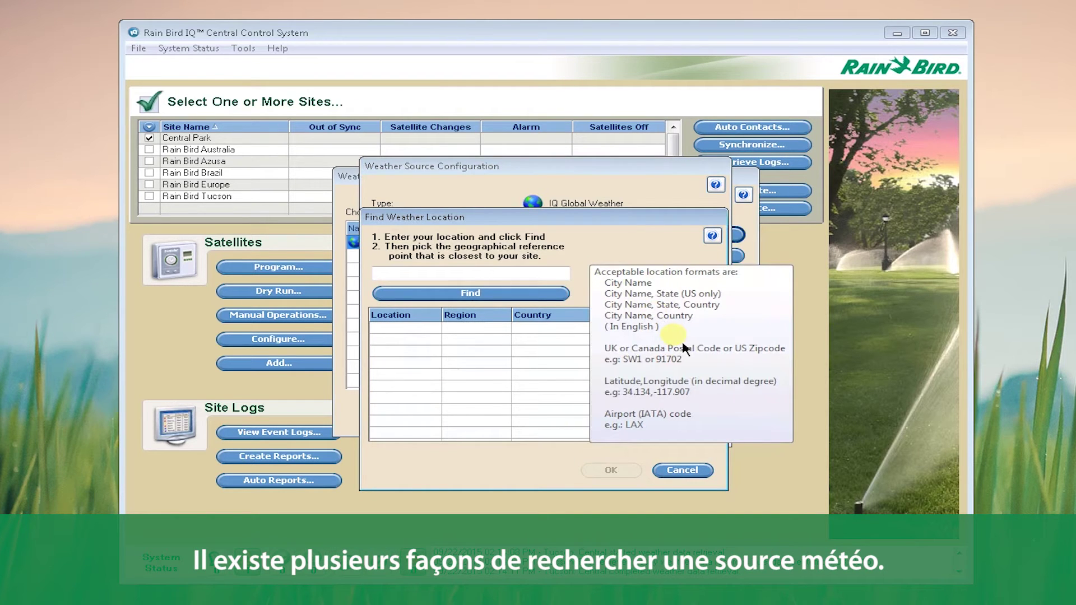
{"action": "left_click", "coordinate": [533, 273]}
{"action": "type", "text": "85756"}
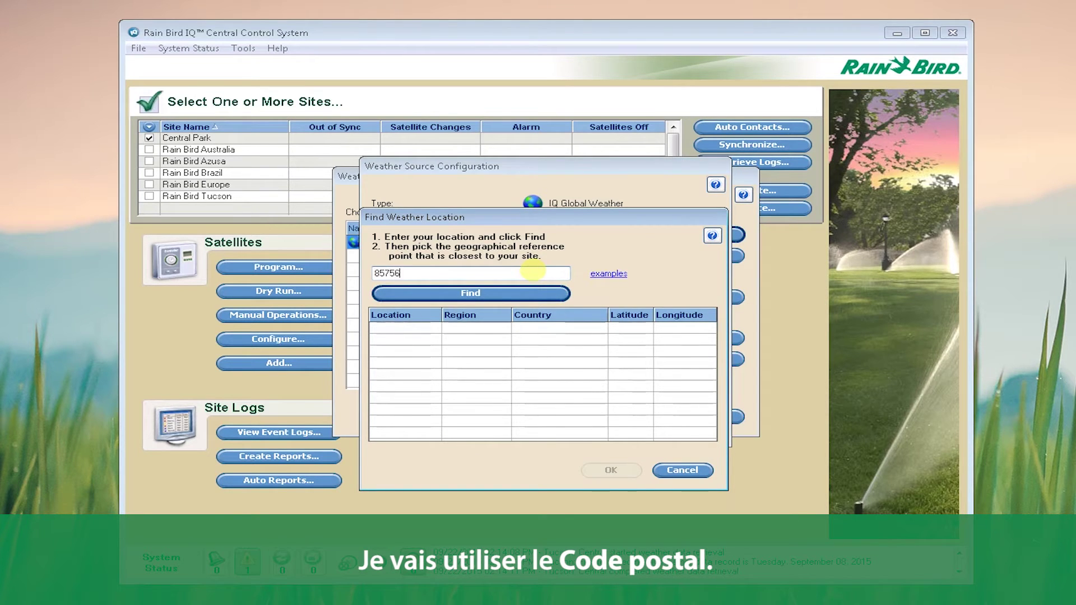
{"action": "left_click", "coordinate": [535, 294]}
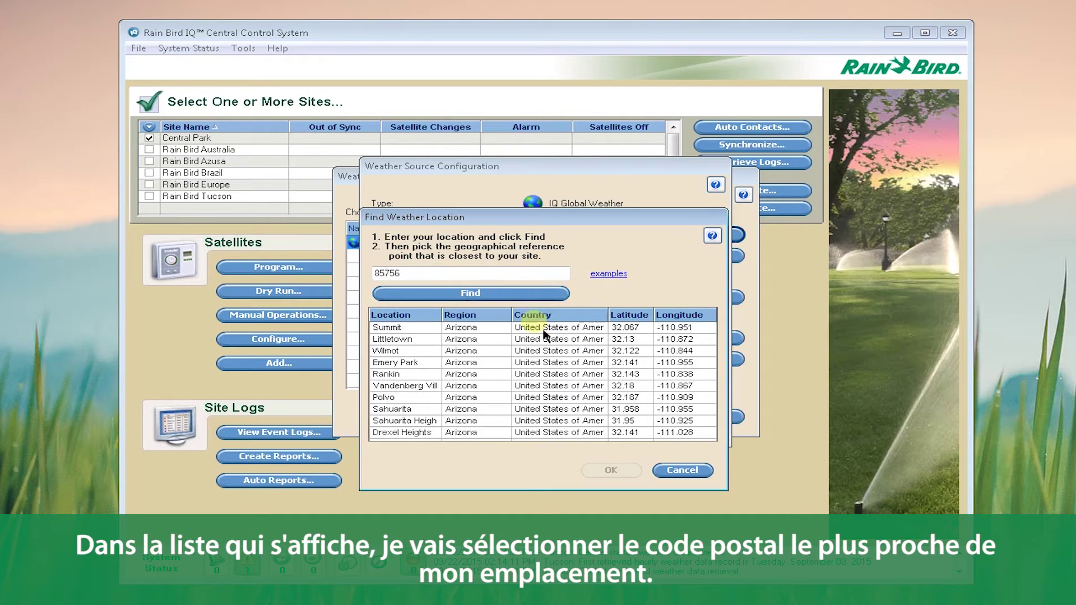
{"action": "left_click", "coordinate": [464, 339]}
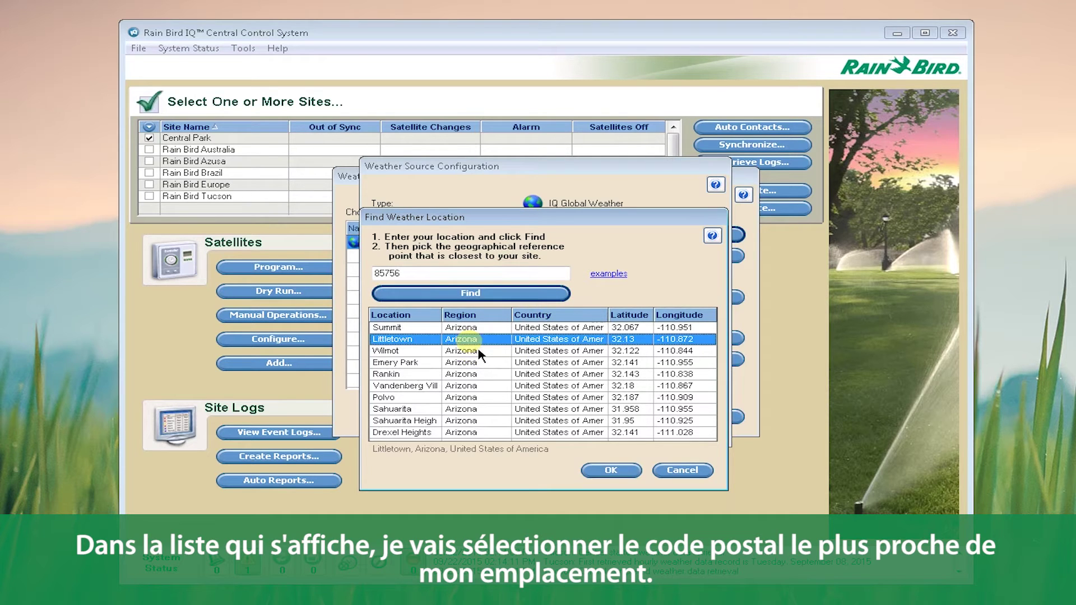
{"action": "left_click", "coordinate": [623, 477]}
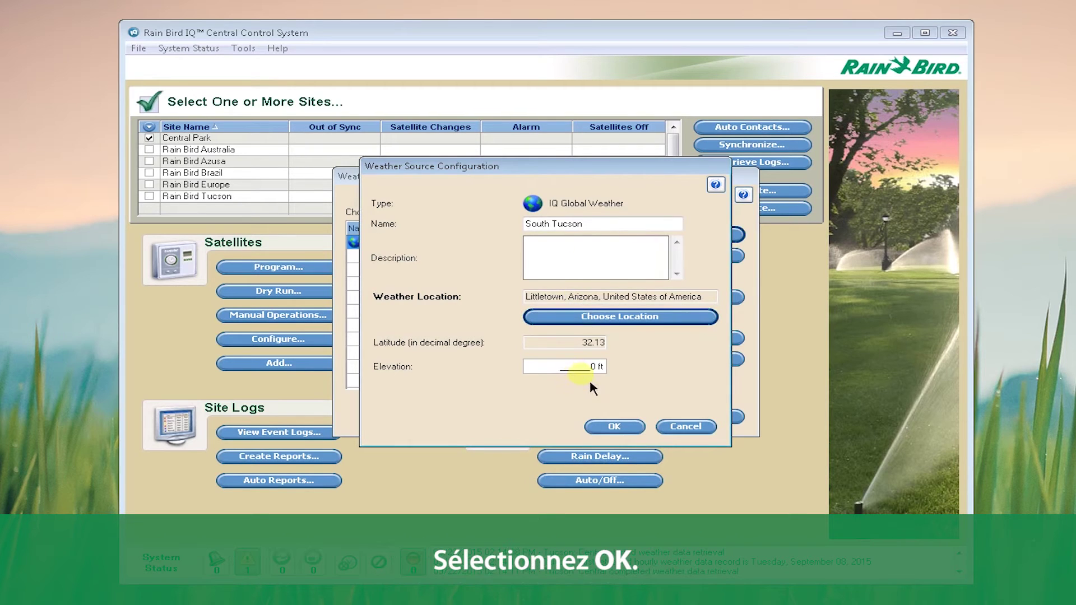
- Save South Tucson, retrieve historic weather from the suggested date, and close its calendar unchanged
{"action": "left_click", "coordinate": [626, 434]}
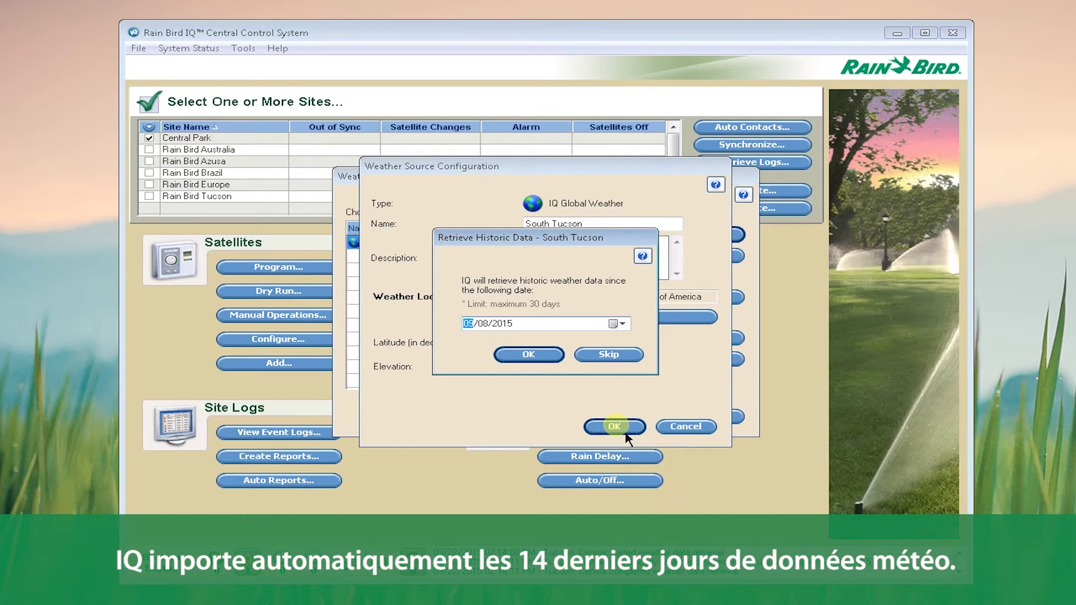
{"action": "left_click", "coordinate": [551, 365]}
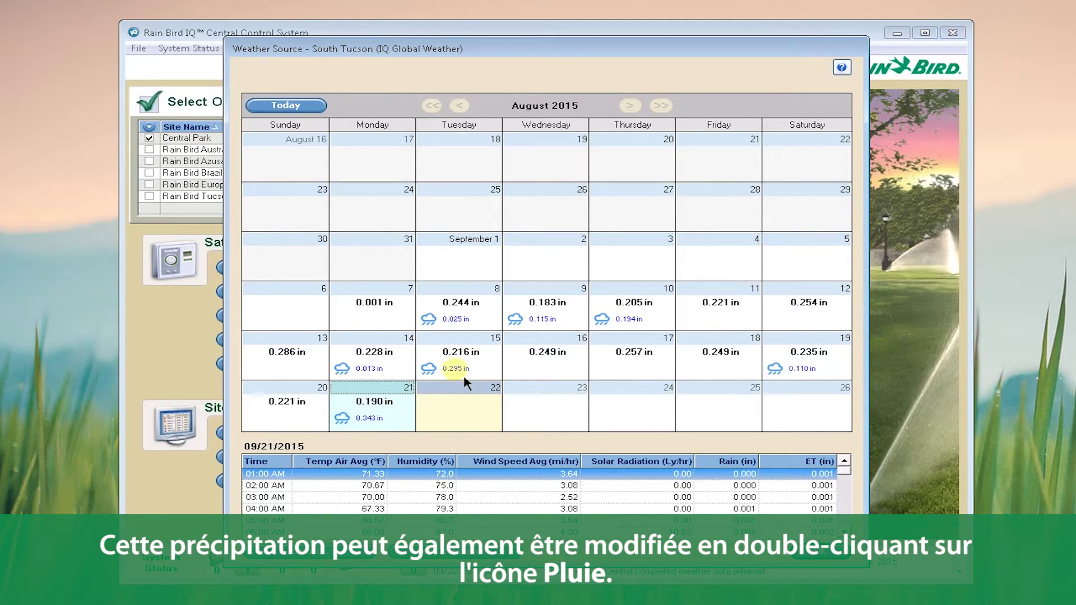
{"action": "double_click", "coordinate": [456, 371]}
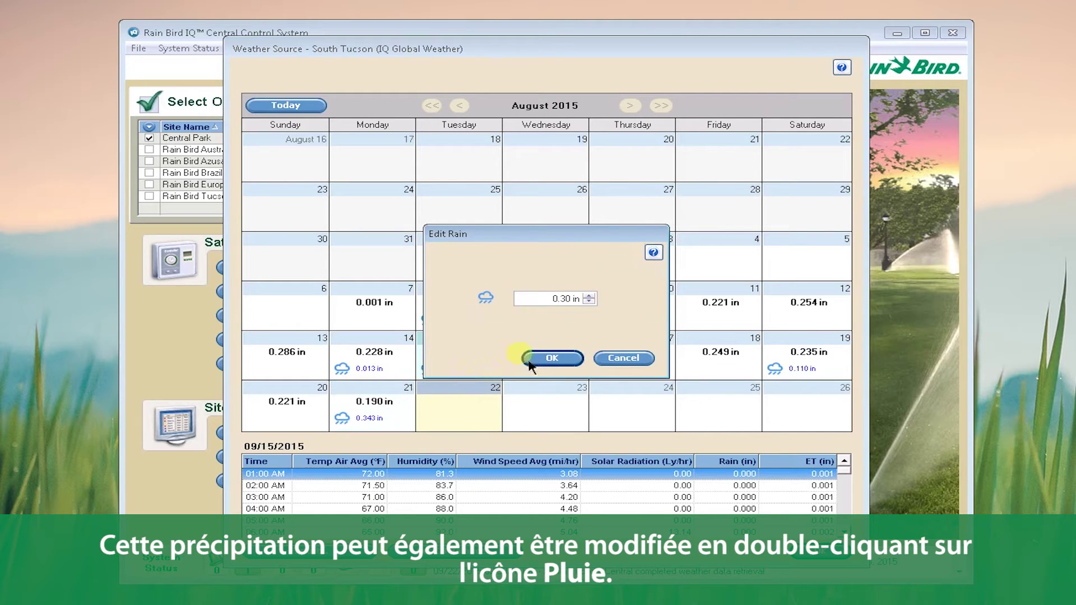
{"action": "left_click", "coordinate": [624, 359]}
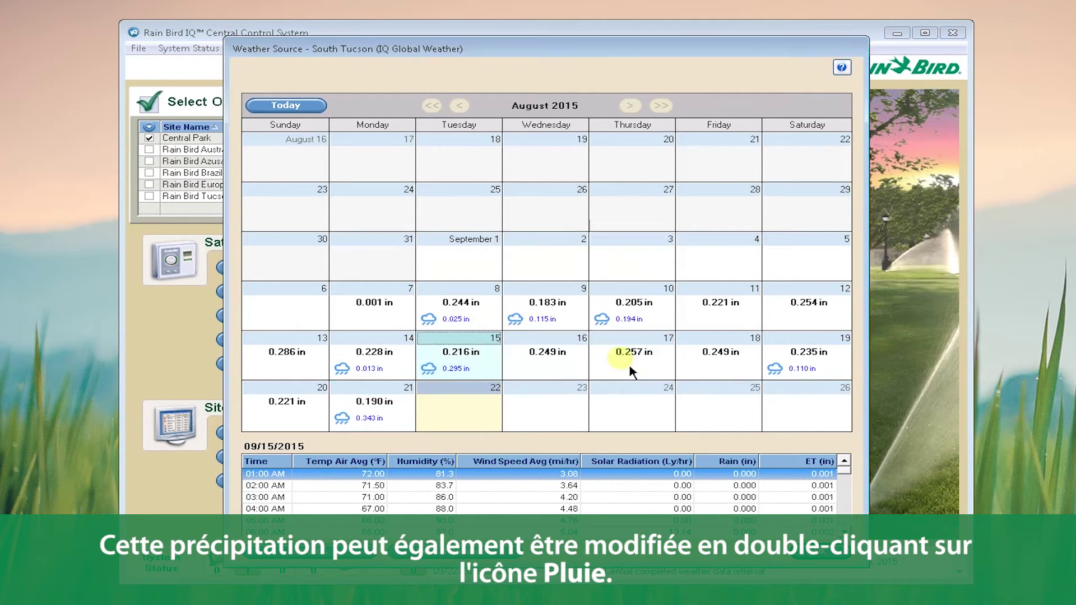
{"action": "left_click", "coordinate": [852, 562]}
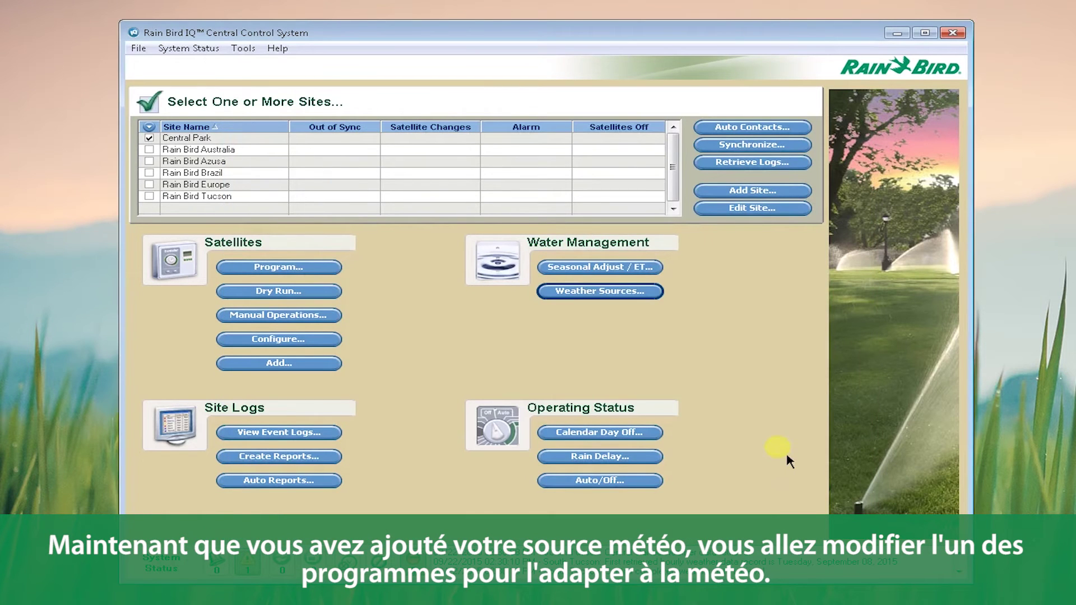
- Open the Soccer Fields satellite's programs and select Weekly Program A for editing
{"action": "left_click", "coordinate": [296, 272]}
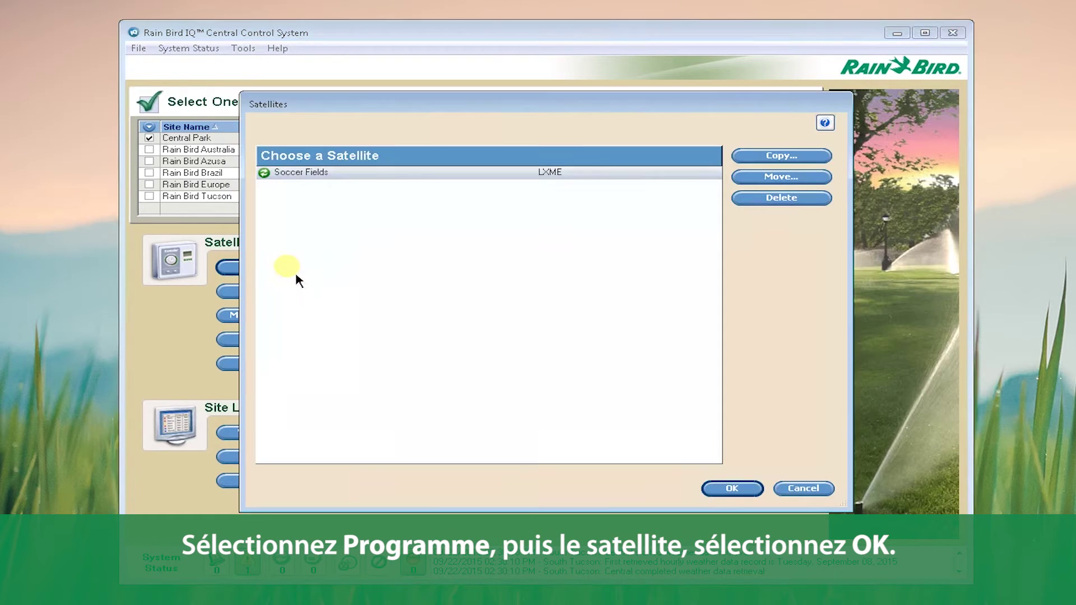
{"action": "left_click", "coordinate": [735, 489]}
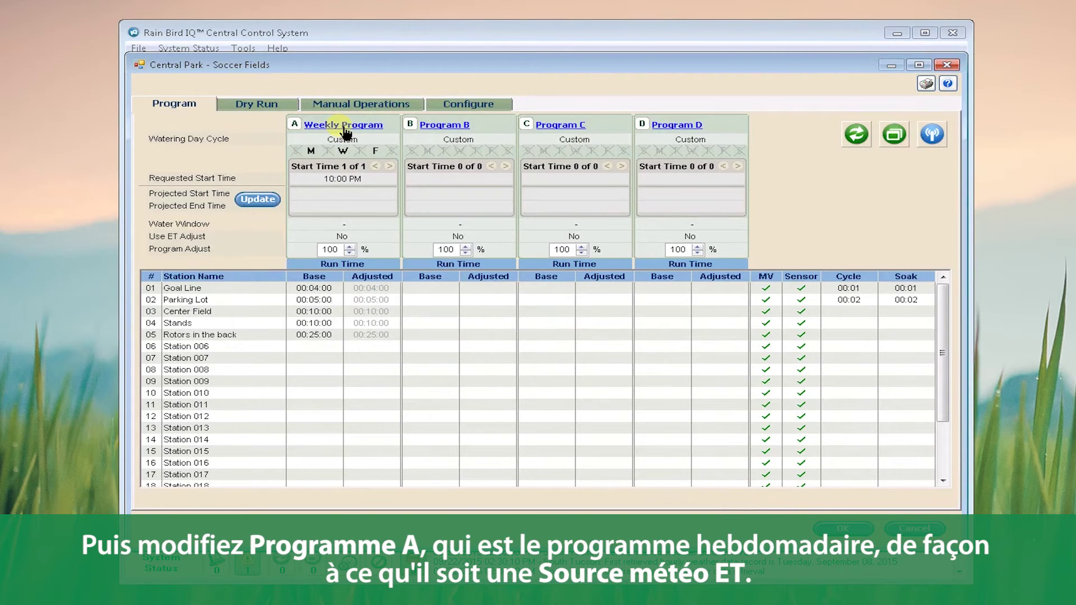
{"action": "left_click", "coordinate": [345, 125]}
- Switch Program A to Weather Source ET with Ground Cover plants on Sandy Loam soil
{"action": "left_click", "coordinate": [379, 142]}
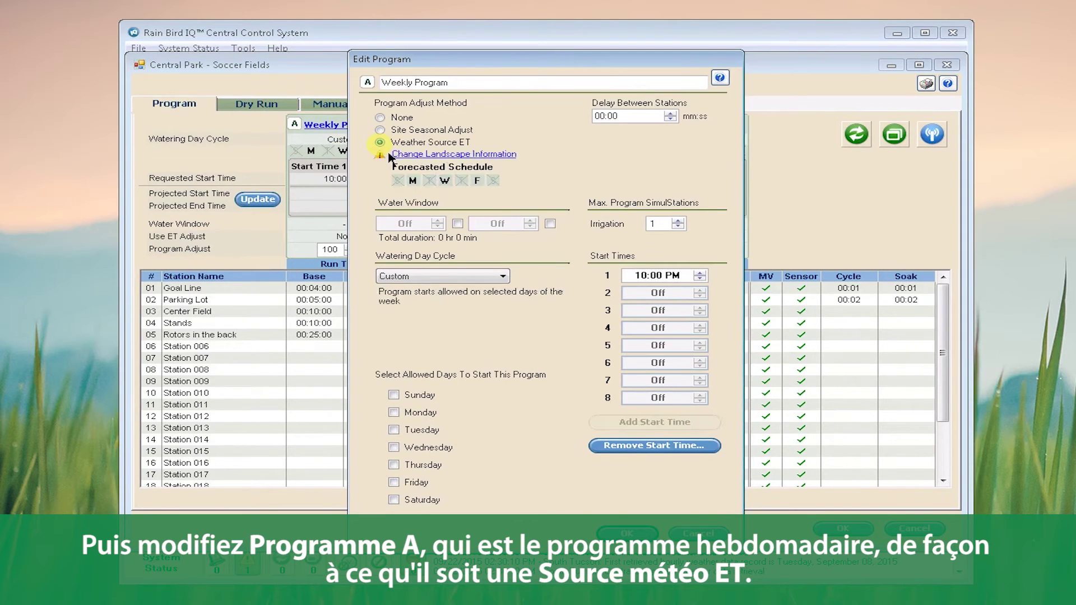
{"action": "left_click", "coordinate": [439, 155]}
{"action": "left_click", "coordinate": [465, 196]}
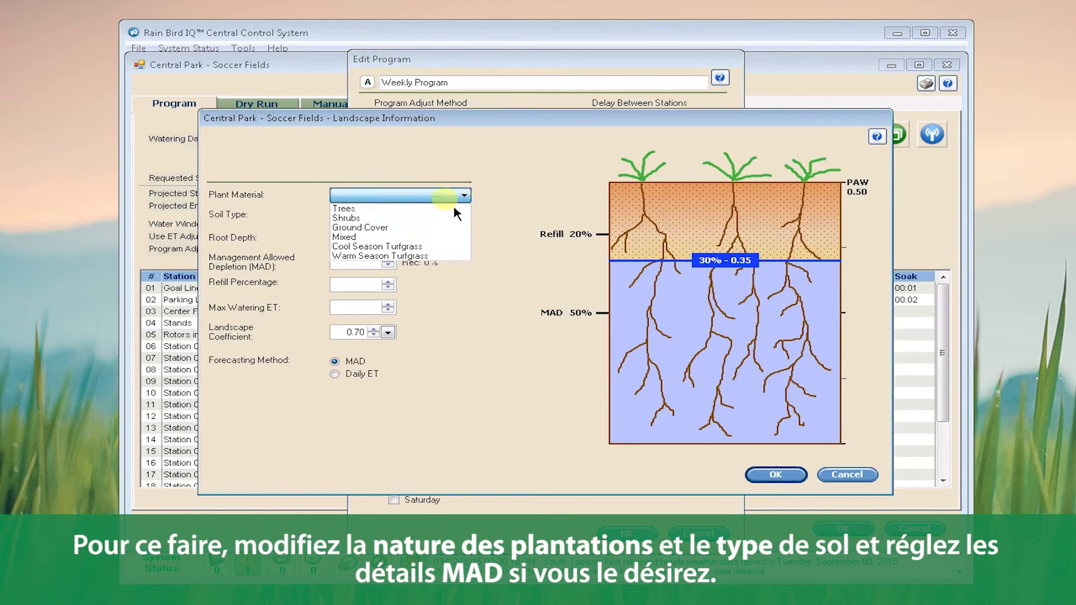
{"action": "left_click", "coordinate": [386, 227]}
{"action": "left_click", "coordinate": [378, 218]}
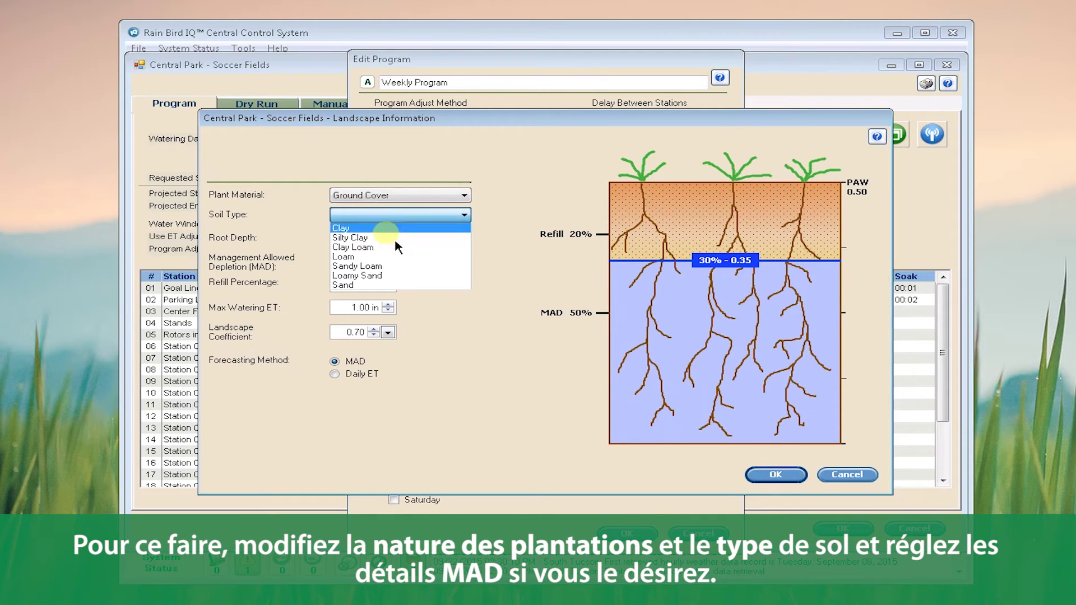
{"action": "left_click", "coordinate": [409, 268]}
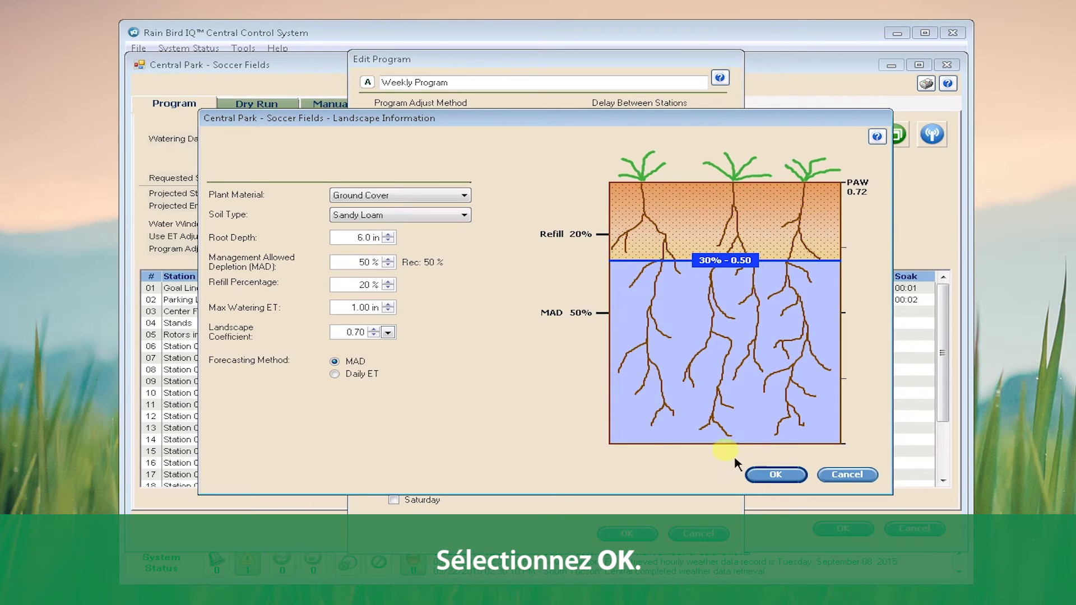
{"action": "left_click", "coordinate": [783, 484]}
{"action": "left_click", "coordinate": [639, 535]}
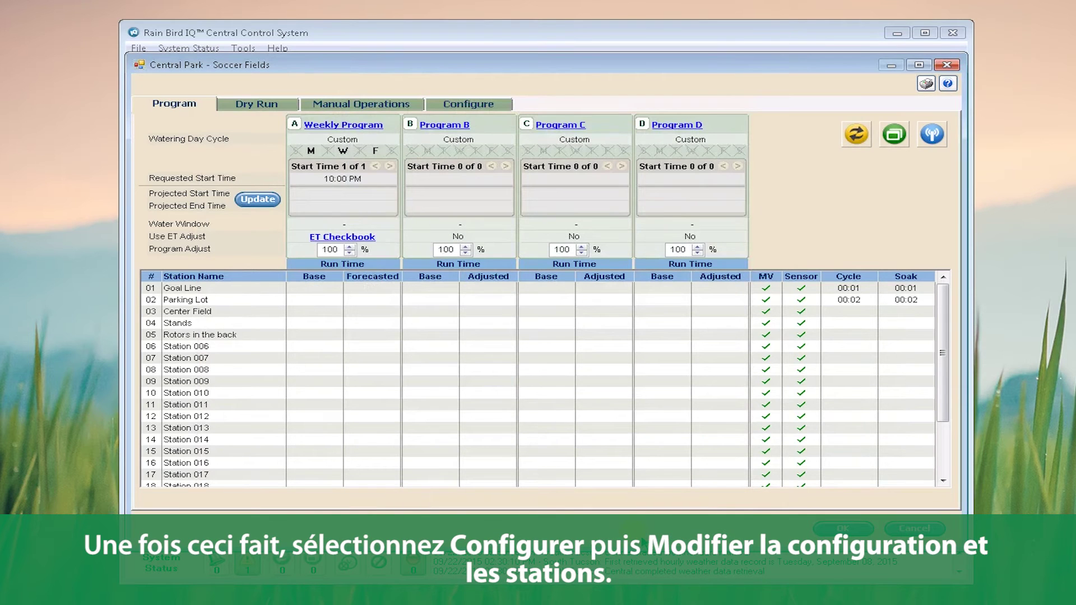
- Select South Tucson as the Soccer Fields satellite's weather source and save the configuration
{"action": "left_click", "coordinate": [468, 104]}
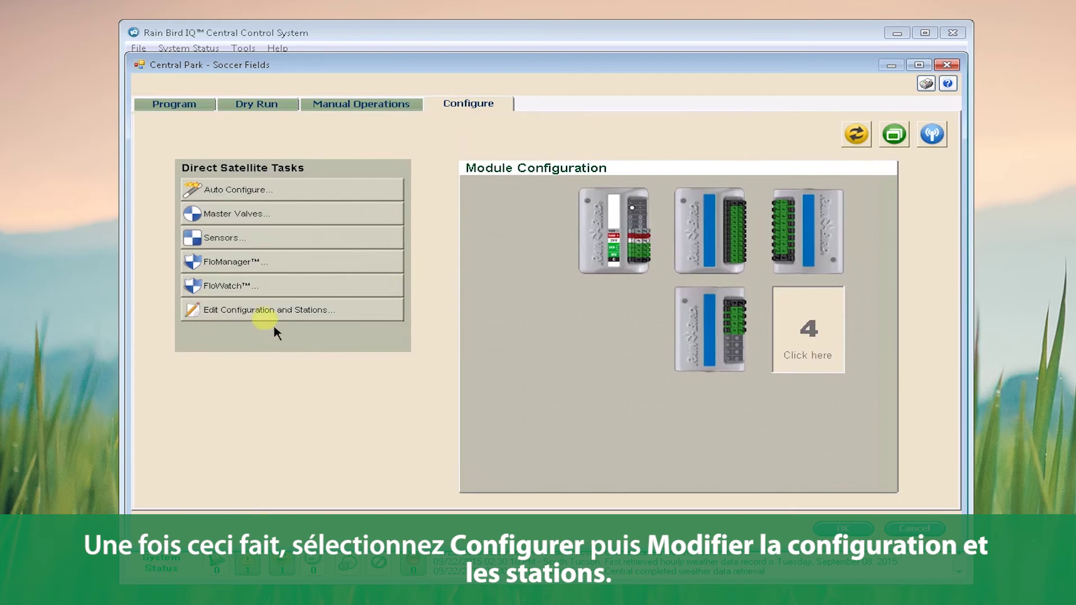
{"action": "left_click", "coordinate": [266, 317]}
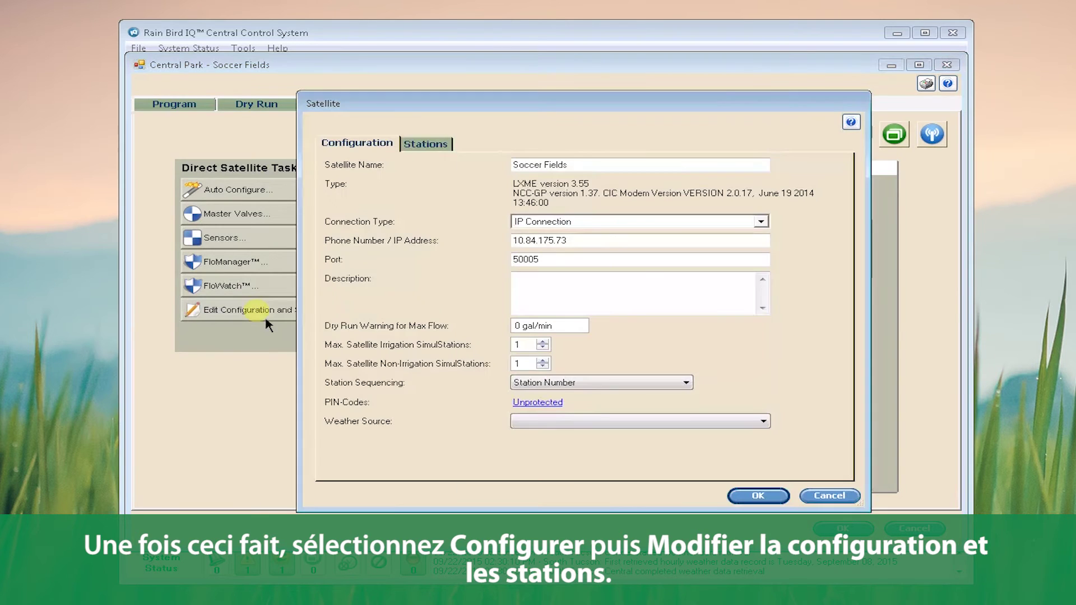
{"action": "left_click", "coordinate": [550, 426]}
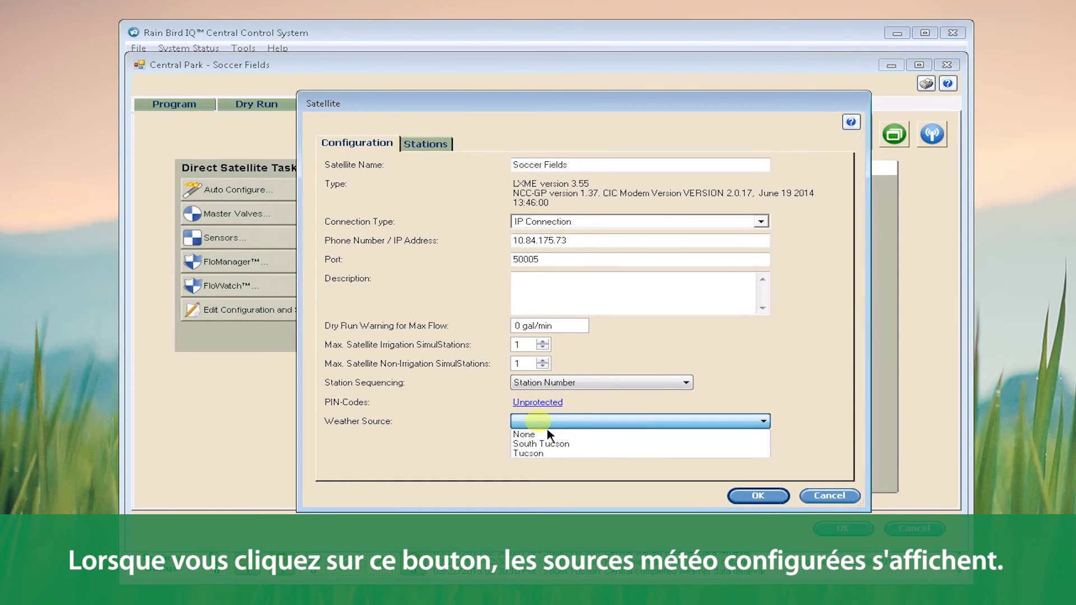
{"action": "left_click", "coordinate": [557, 444]}
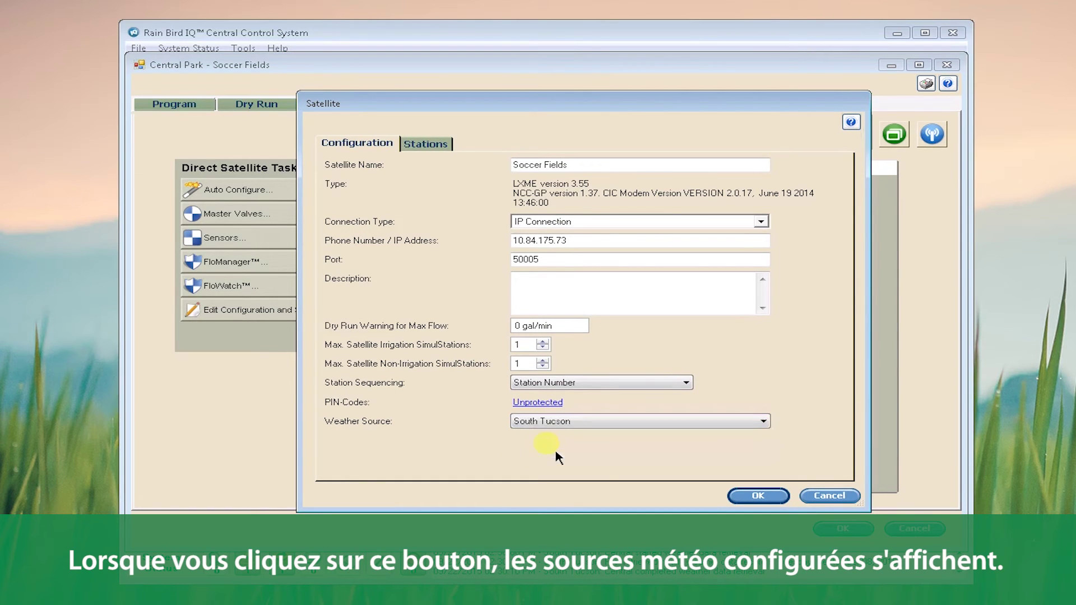
{"action": "left_click", "coordinate": [755, 495]}
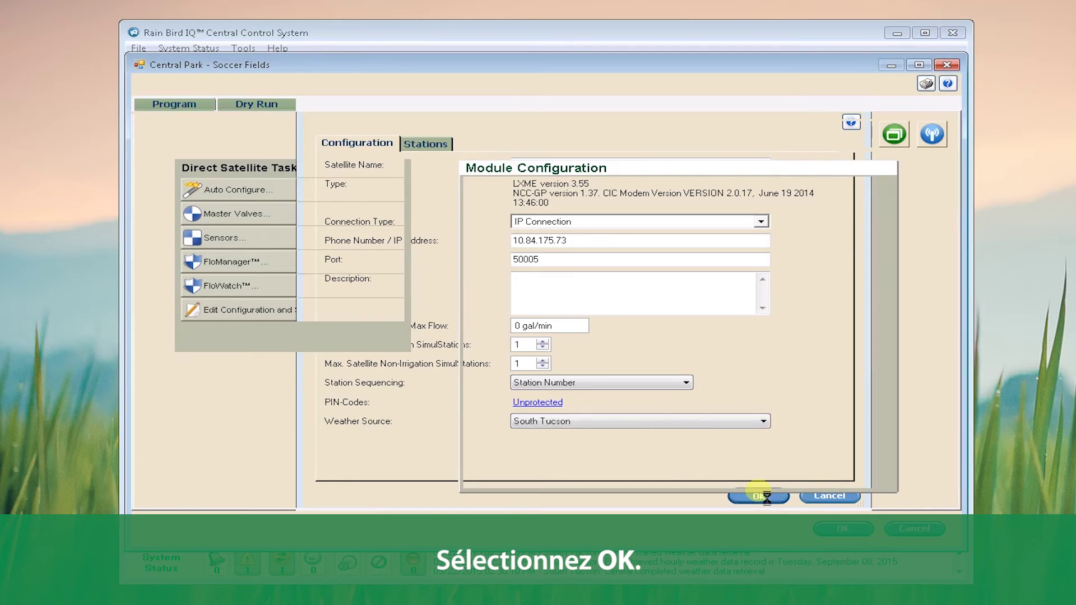
{"action": "left_click", "coordinate": [189, 109]}
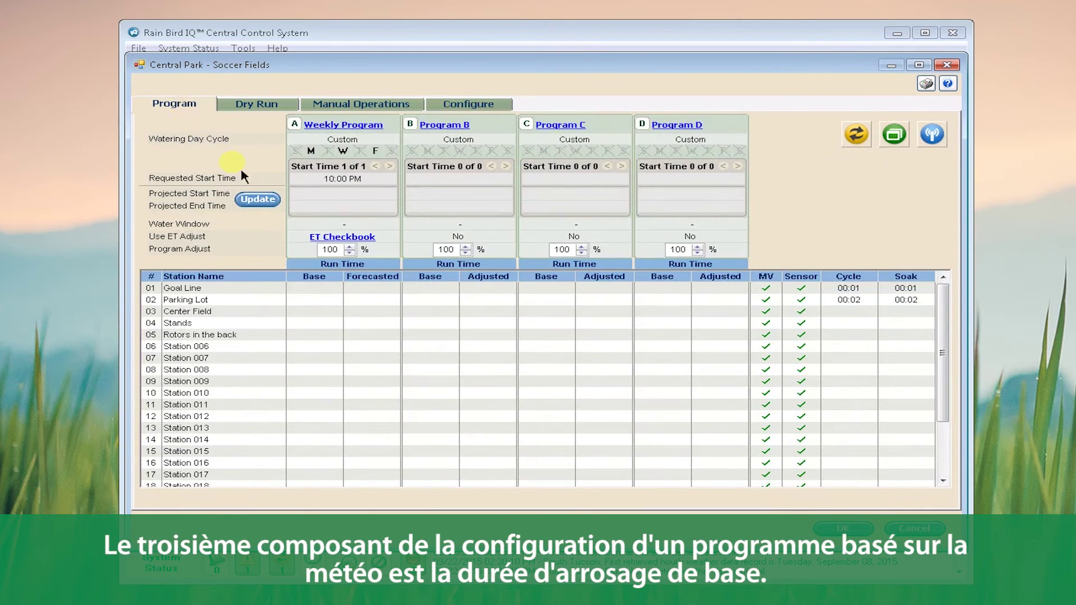
- Calculate Goal Line's run time with HE-VAN-8-360 nozzles, 30 psi, 270° arc, 10 ft radius
{"action": "double_click", "coordinate": [324, 290]}
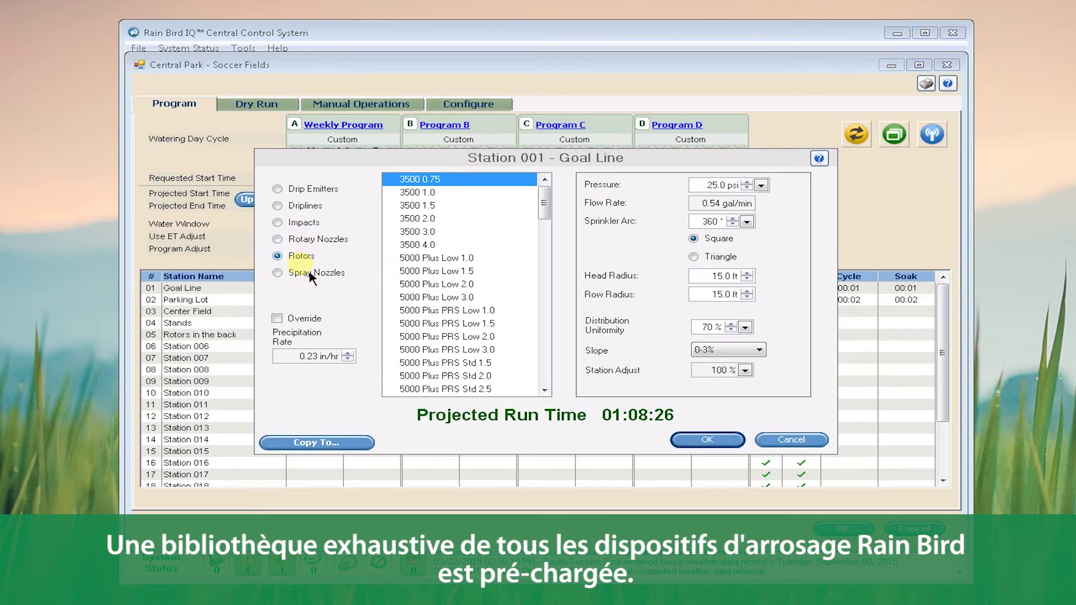
{"action": "left_click", "coordinate": [288, 275]}
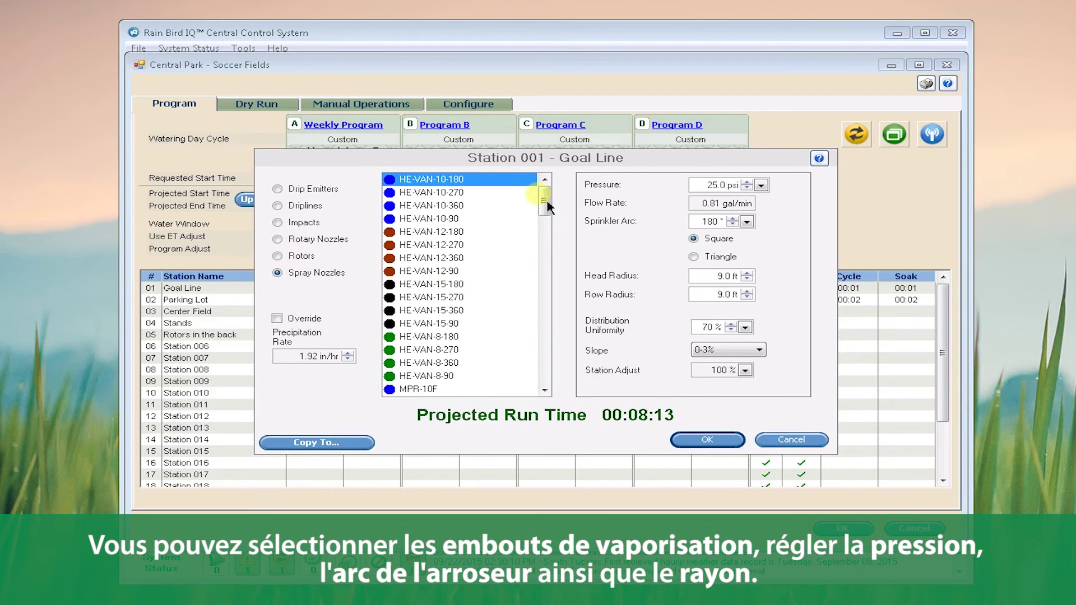
{"action": "scroll", "coordinate": [426, 274], "scroll_direction": "down", "scroll_amount": 2}
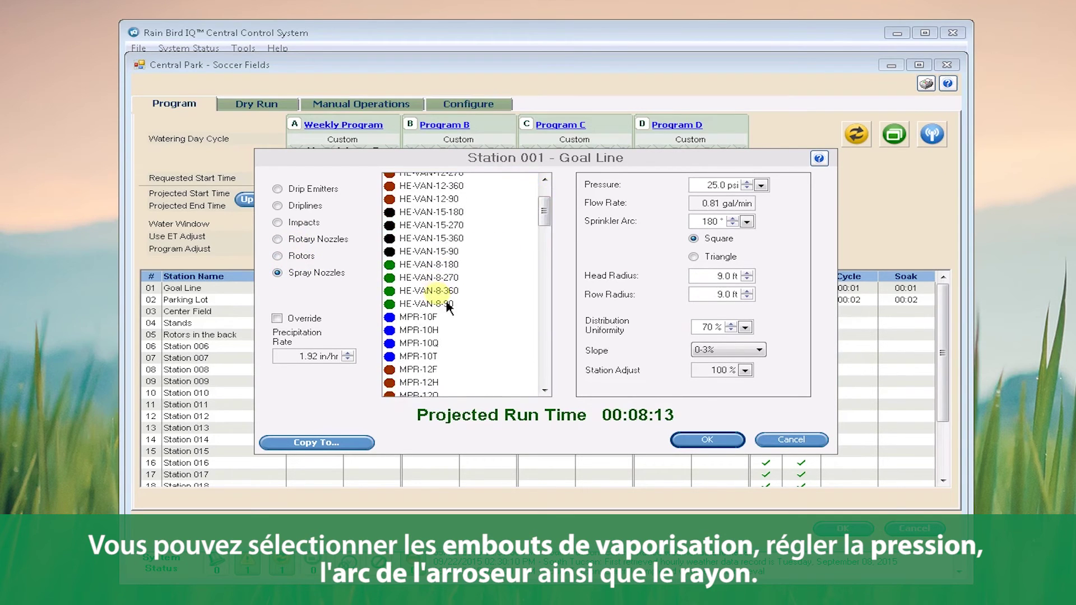
{"action": "left_click", "coordinate": [440, 291]}
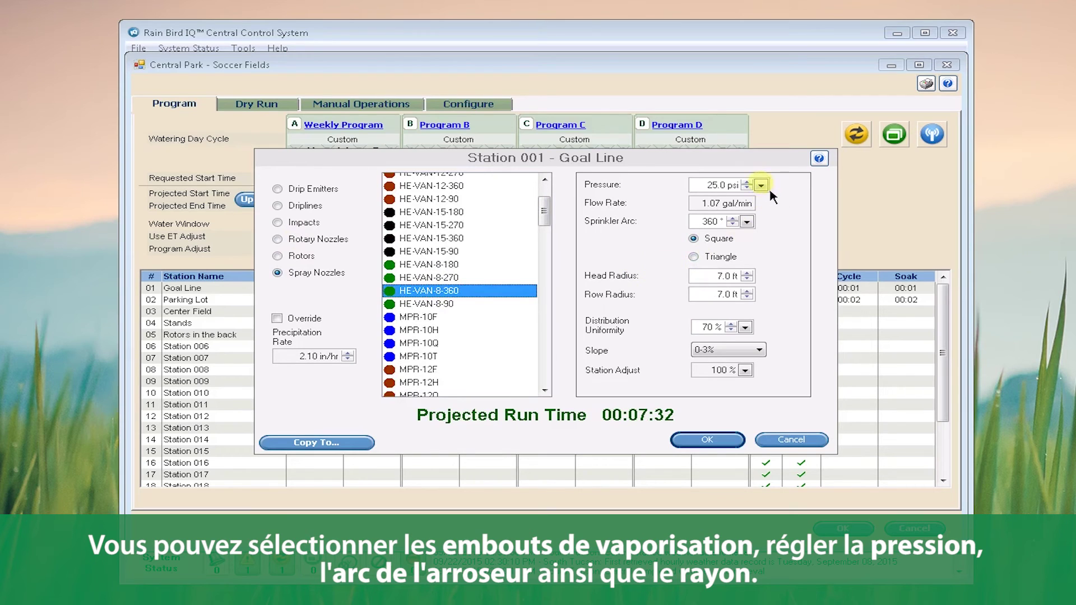
{"action": "left_click", "coordinate": [748, 182]}
{"action": "left_click", "coordinate": [746, 182]}
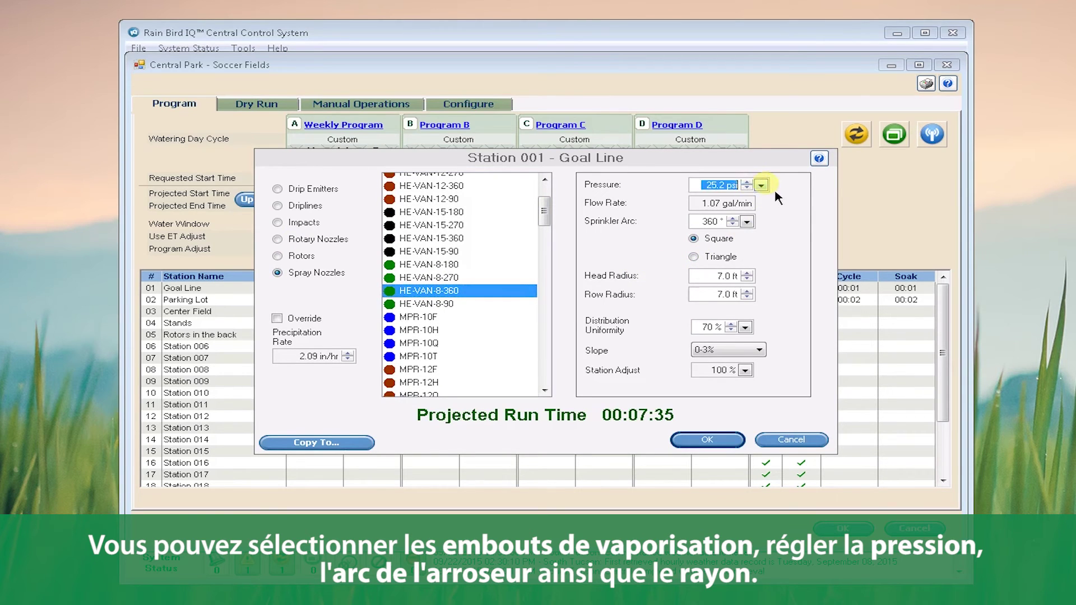
{"action": "left_click", "coordinate": [761, 185]}
{"action": "left_click", "coordinate": [720, 227]}
{"action": "left_click", "coordinate": [747, 221]}
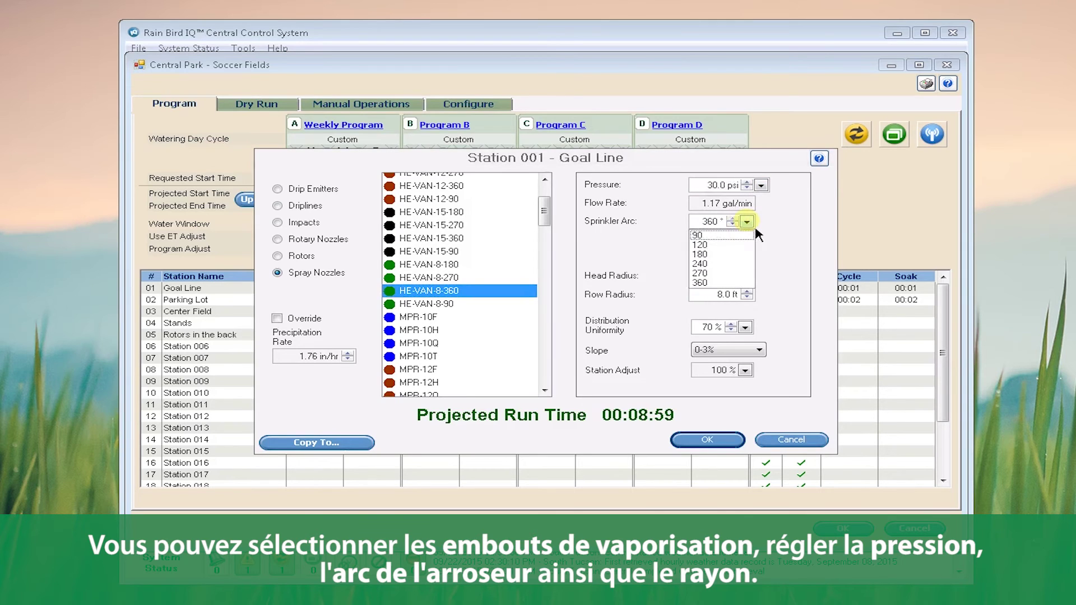
{"action": "left_click", "coordinate": [728, 272]}
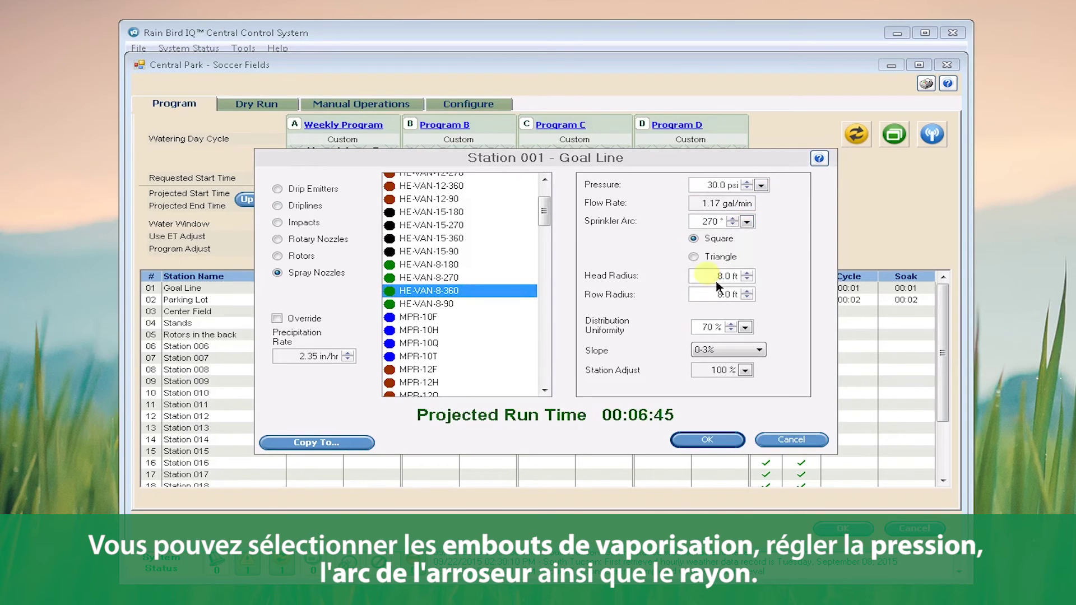
{"action": "left_click", "coordinate": [747, 273]}
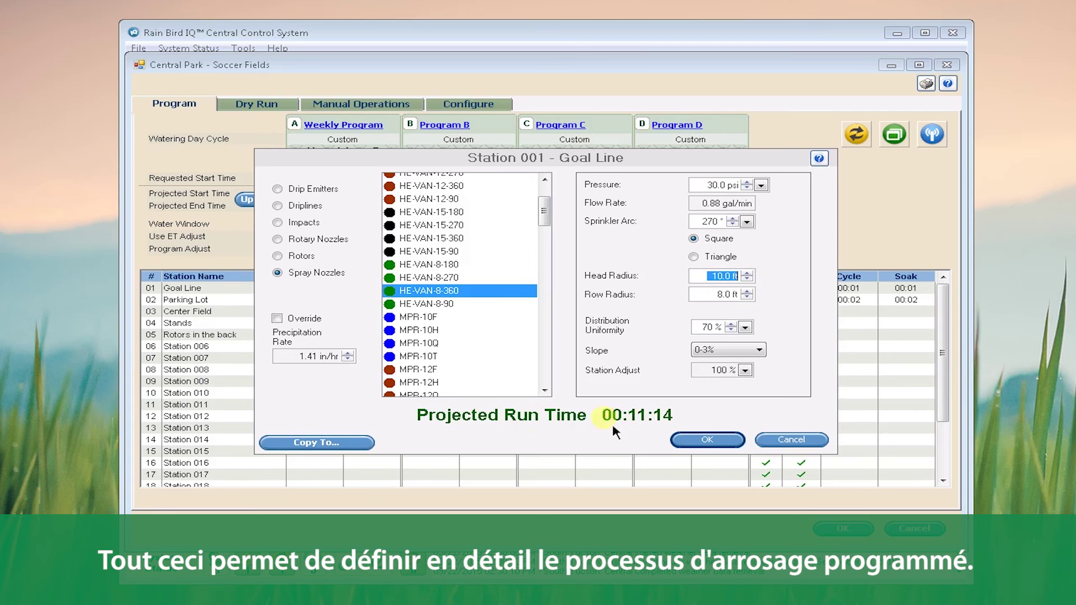
{"action": "left_click", "coordinate": [712, 441]}
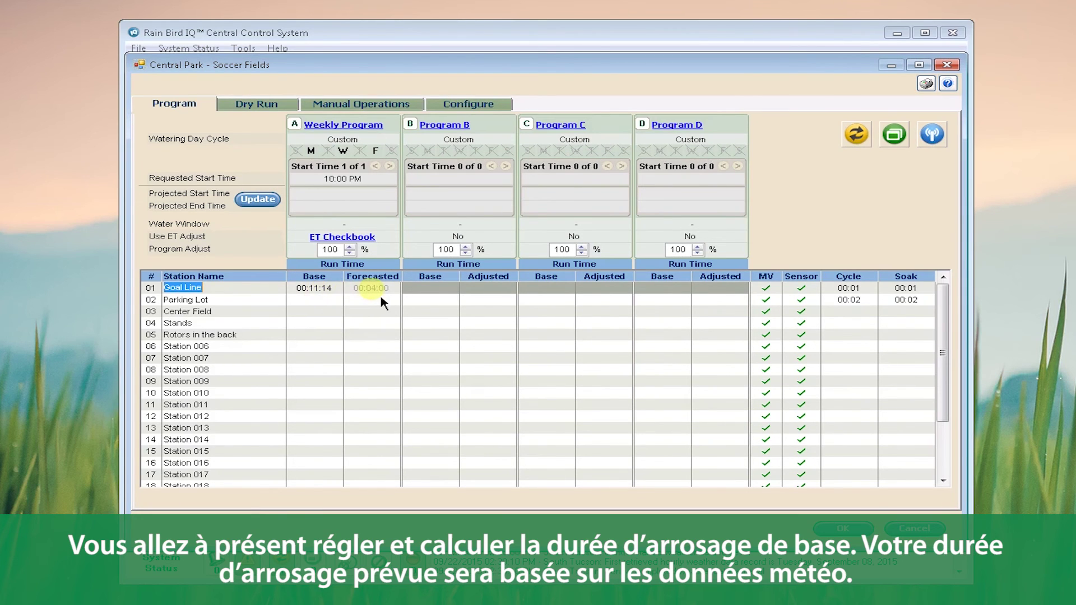
- Save Goal Line's 00:11:14 base run time and close the program window
{"action": "left_click", "coordinate": [852, 535]}
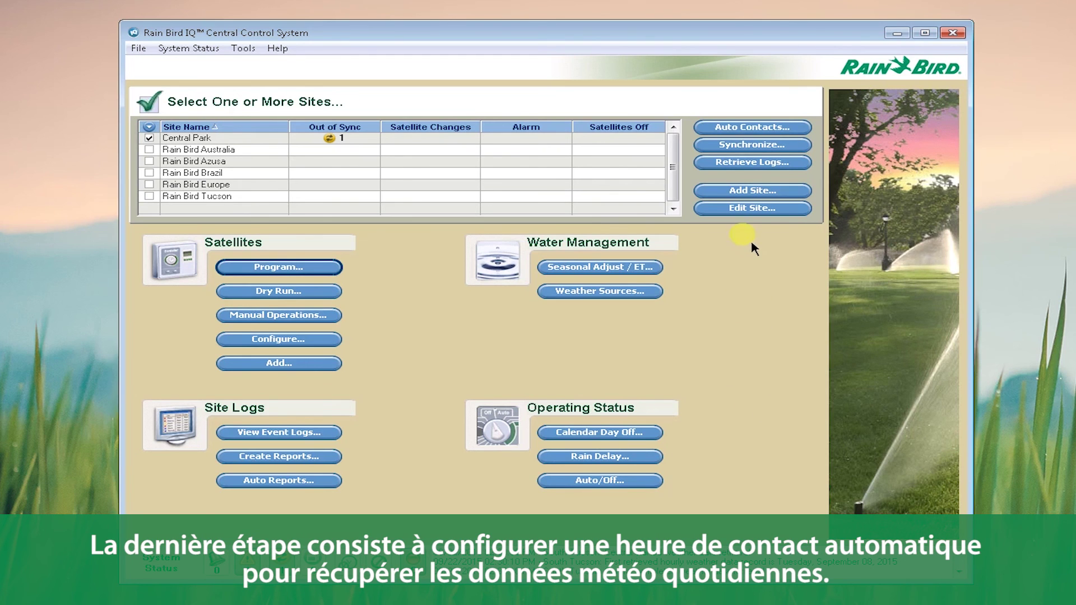
- Set South Tucson's automatic weather data retrieval to Custom Times in the Arizona time zone
{"action": "left_click", "coordinate": [737, 129]}
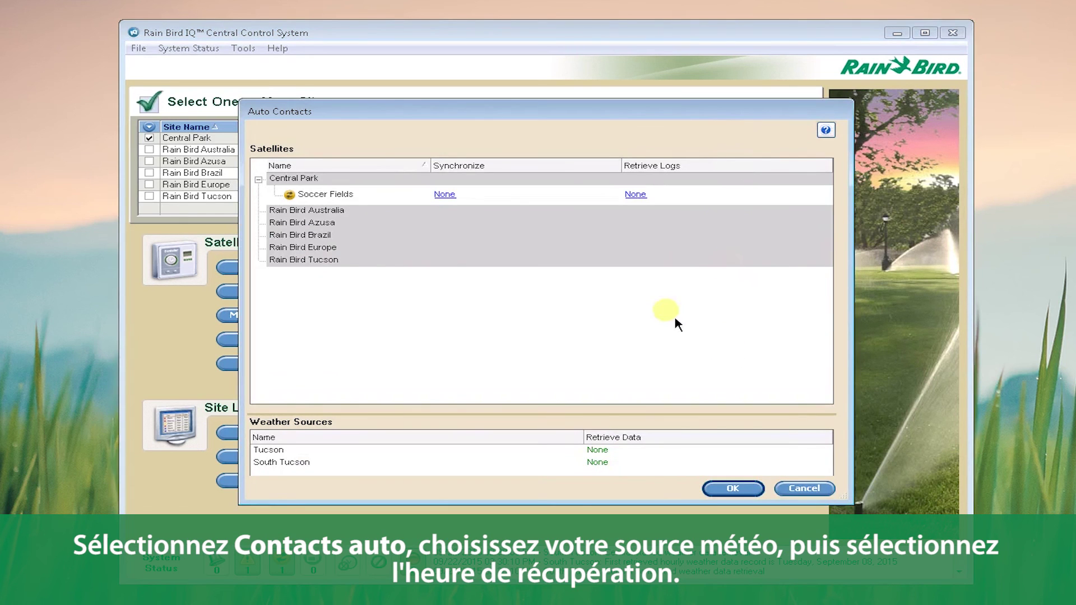
{"action": "left_click", "coordinate": [597, 463]}
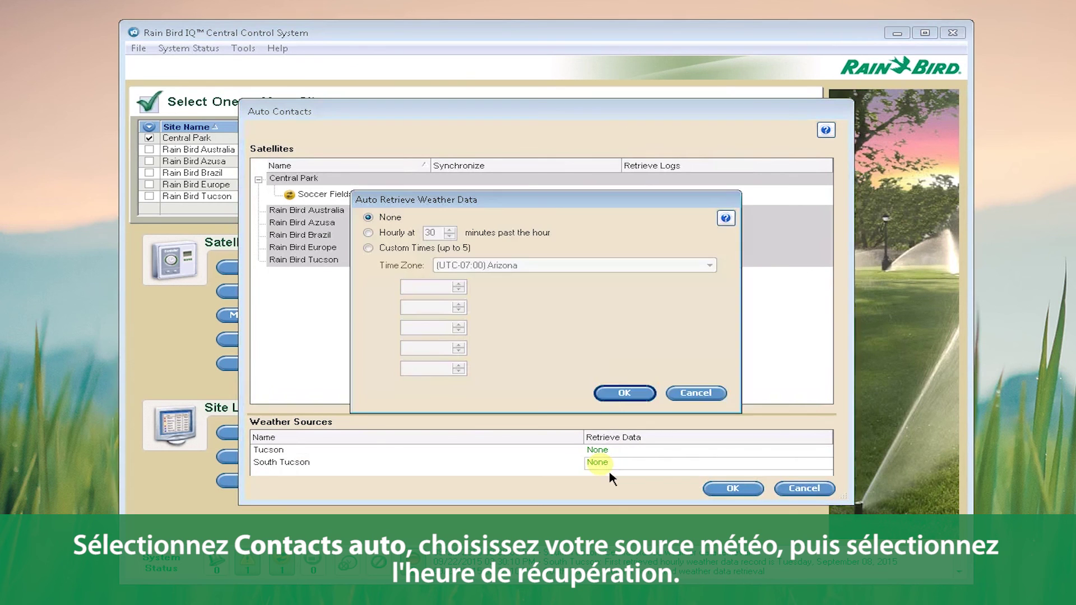
{"action": "left_click", "coordinate": [375, 251]}
{"action": "left_click", "coordinate": [423, 287]}
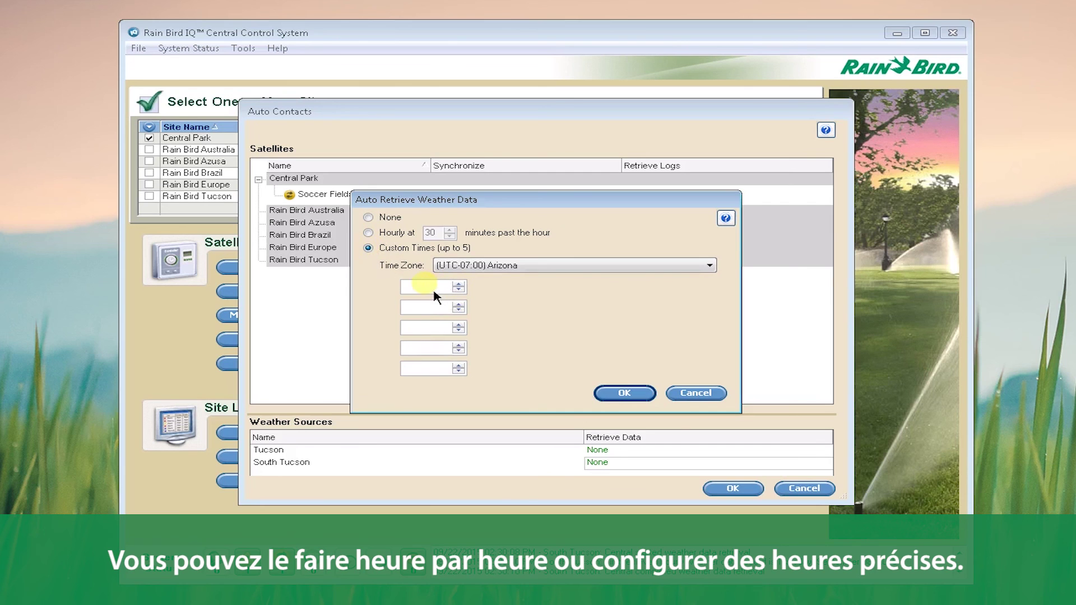